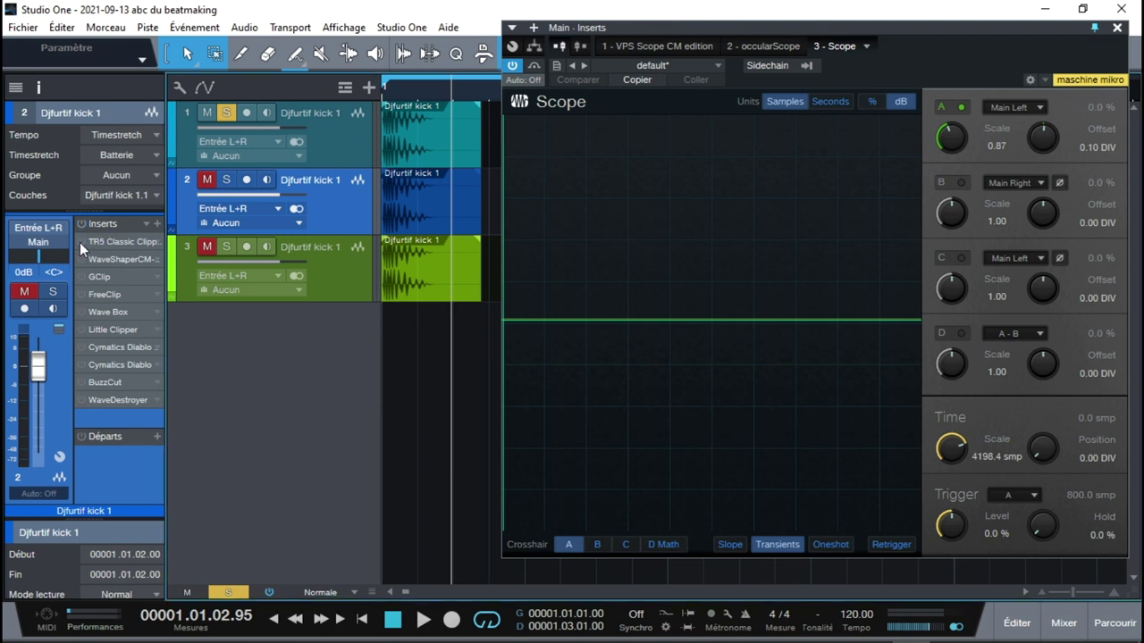
- Play the soloed kick on track 1 from the song start and examine its waveform on the Scope
{"action": "left_click", "coordinate": [316, 256]}
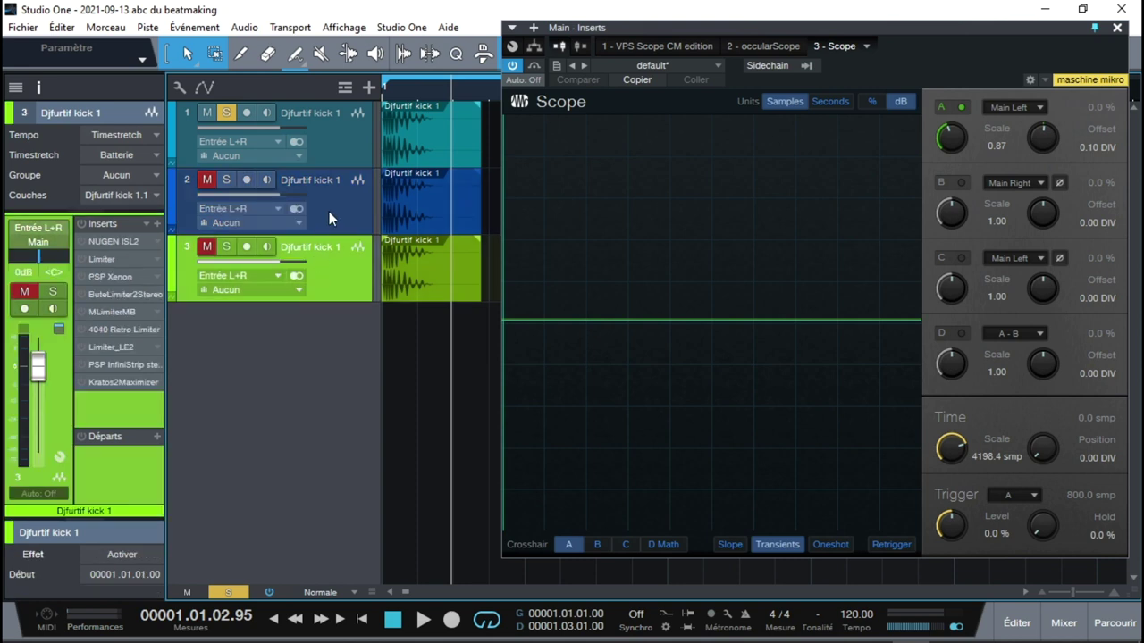
{"action": "left_click", "coordinate": [343, 154]}
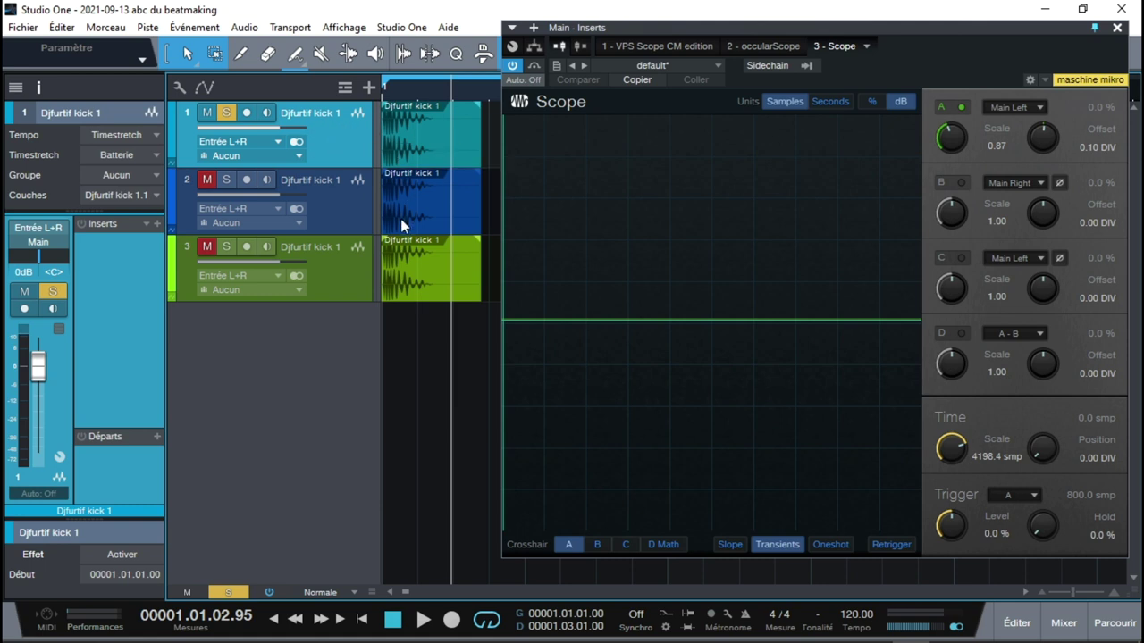
{"action": "key", "text": "comma"}
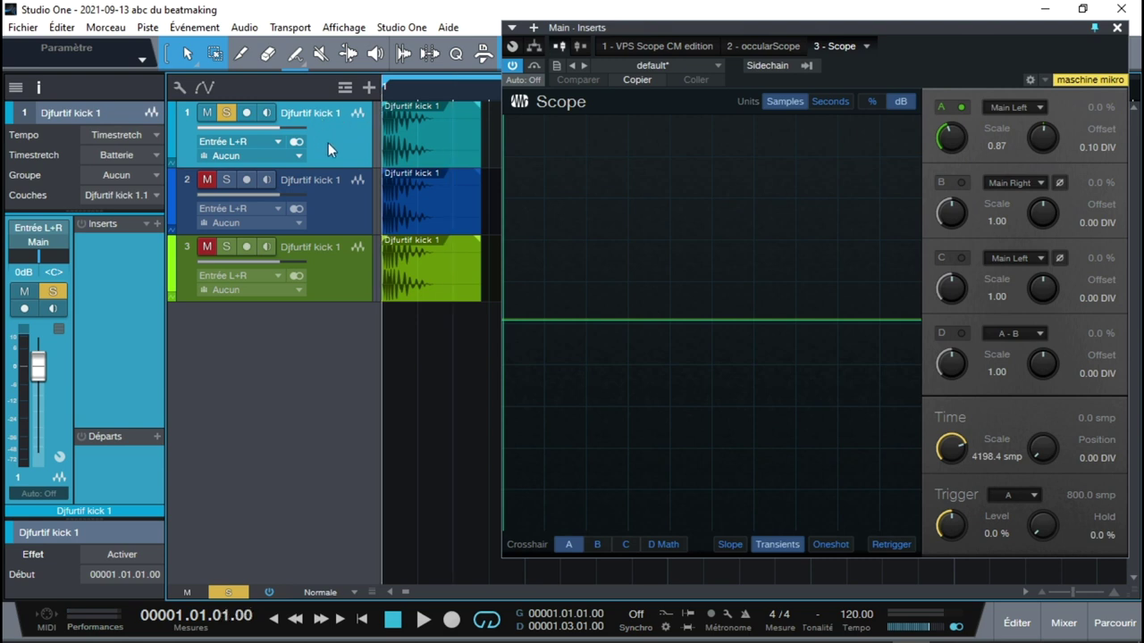
{"action": "key", "text": "space"}
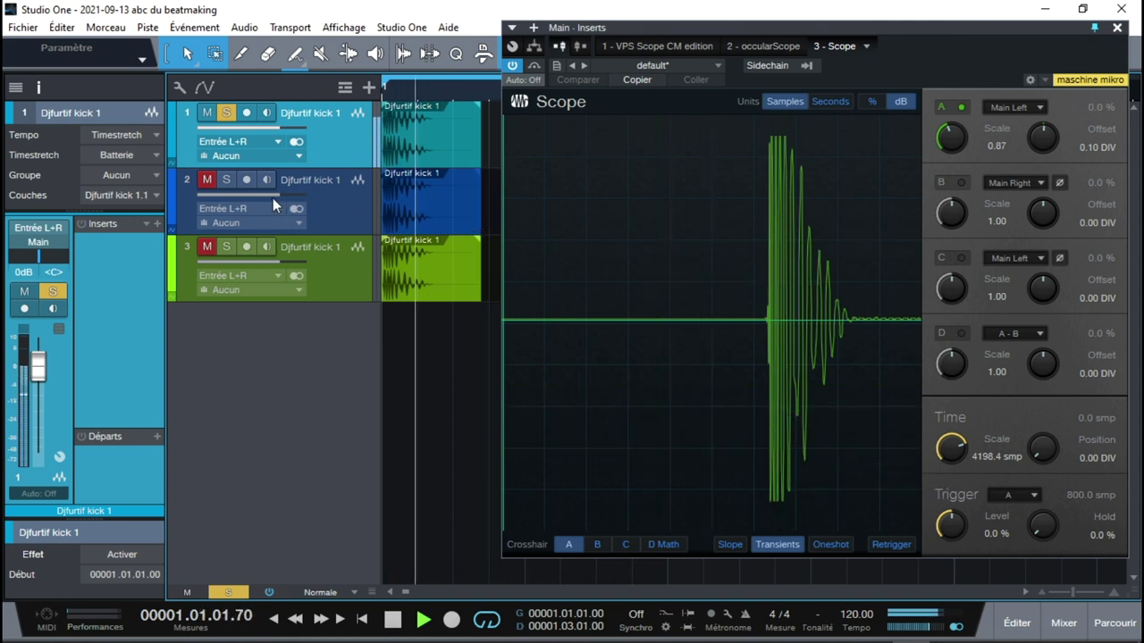
{"action": "key", "text": "space"}
- Move the solo from track 1 to track 2, select track 2 and play its kick through the Scope
{"action": "left_click", "coordinate": [225, 112]}
{"action": "left_click", "coordinate": [224, 182]}
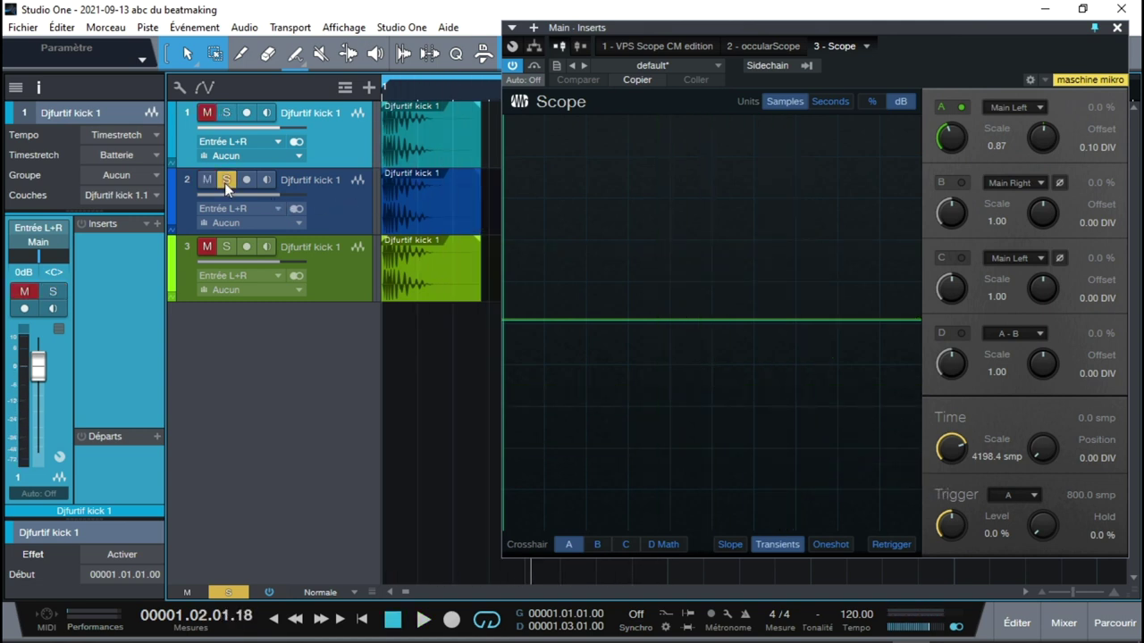
{"action": "left_click", "coordinate": [318, 213]}
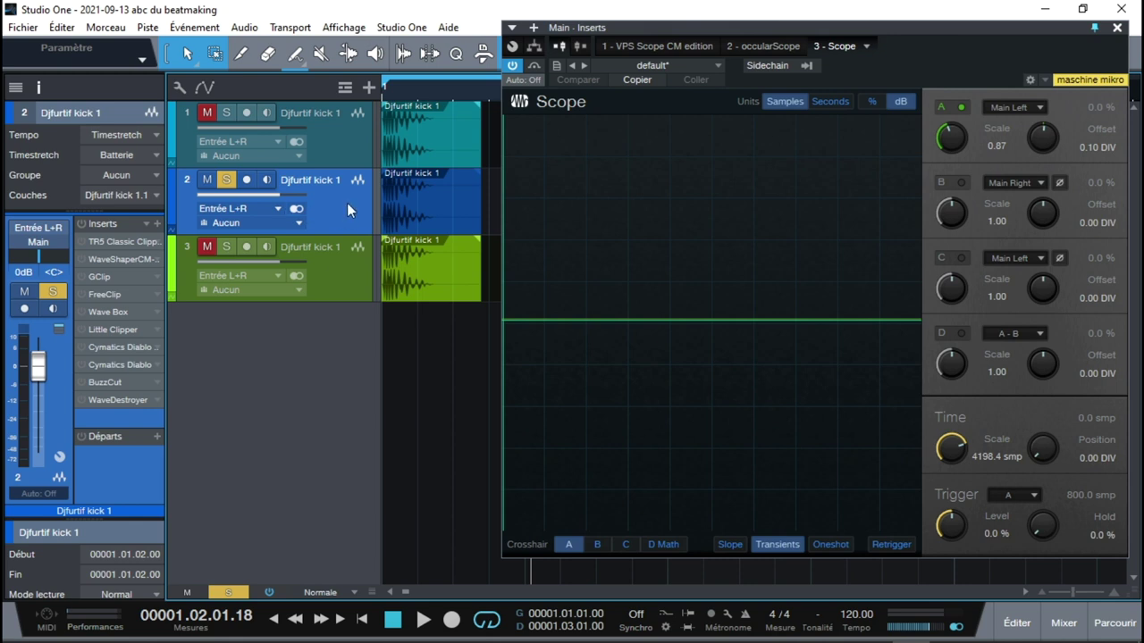
{"action": "key", "text": "space"}
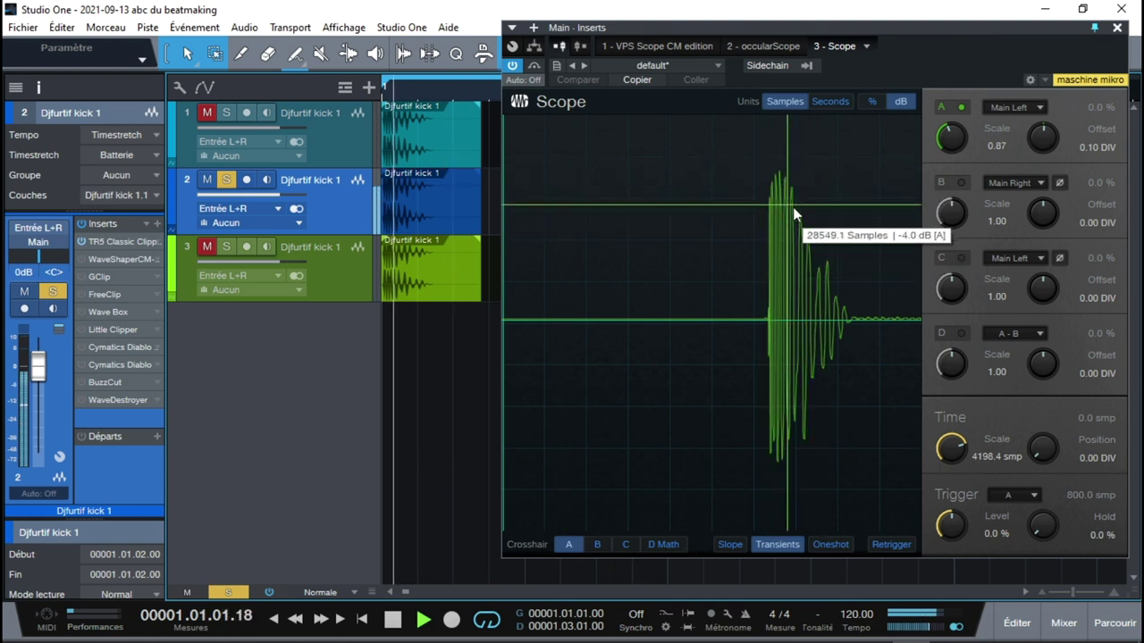
{"action": "key", "text": "space"}
- Open TR5 Classic Clipper on track 2 clear of the Scope waveform and compare the playing kick with the clipper bypassed and active
{"action": "double_click", "coordinate": [129, 243]}
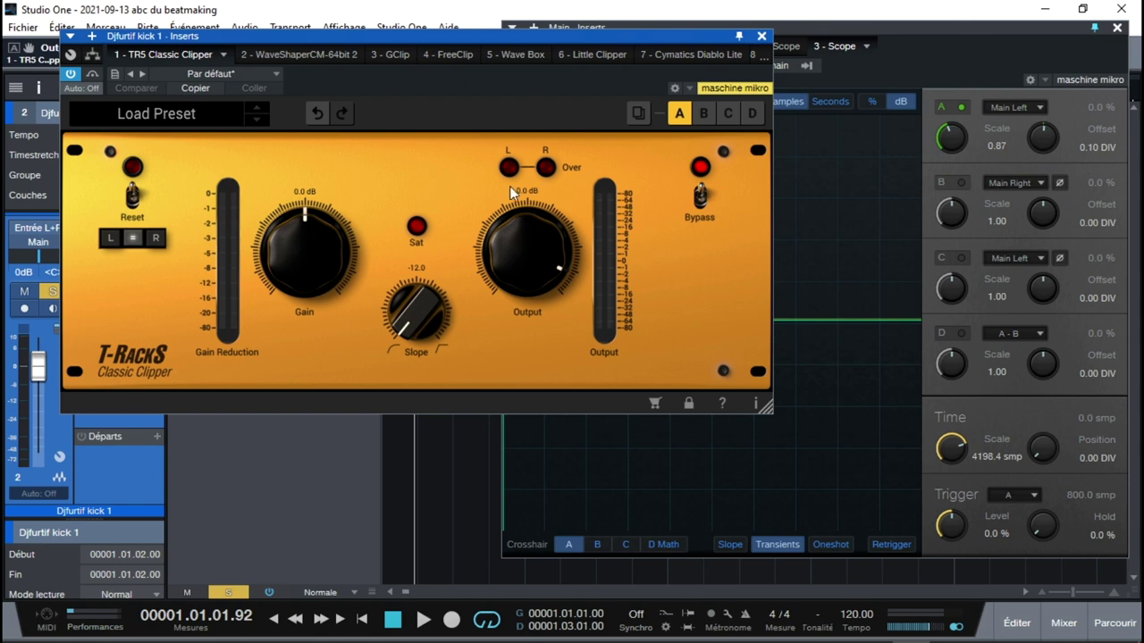
{"action": "left_click_drag", "start_coordinate": [515, 37], "coordinate": [474, 142]}
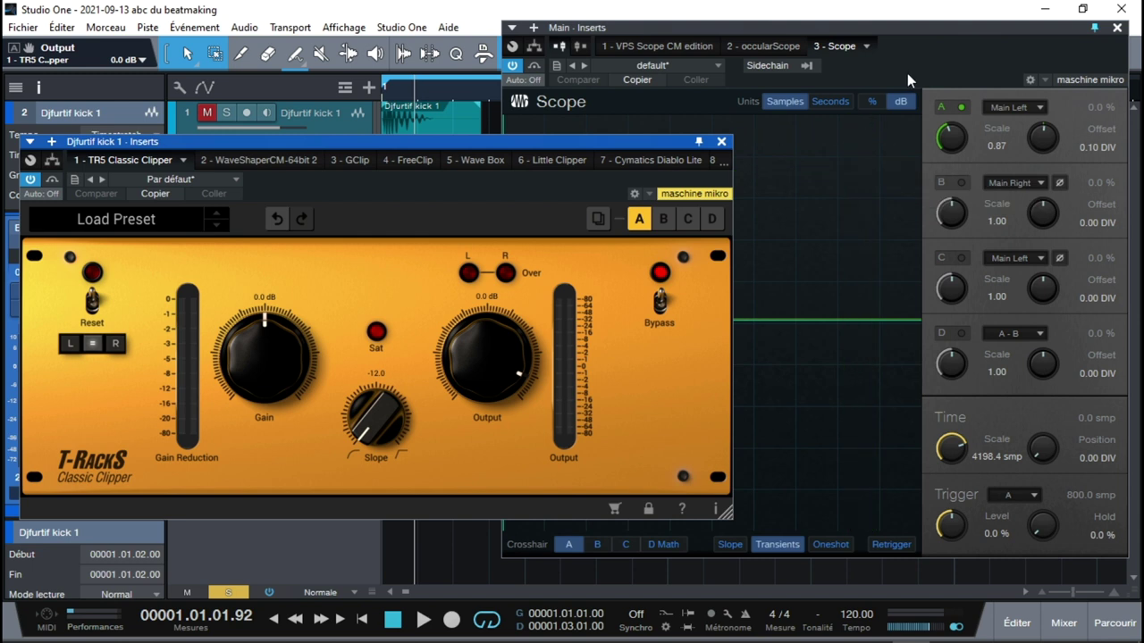
{"action": "key", "text": "space"}
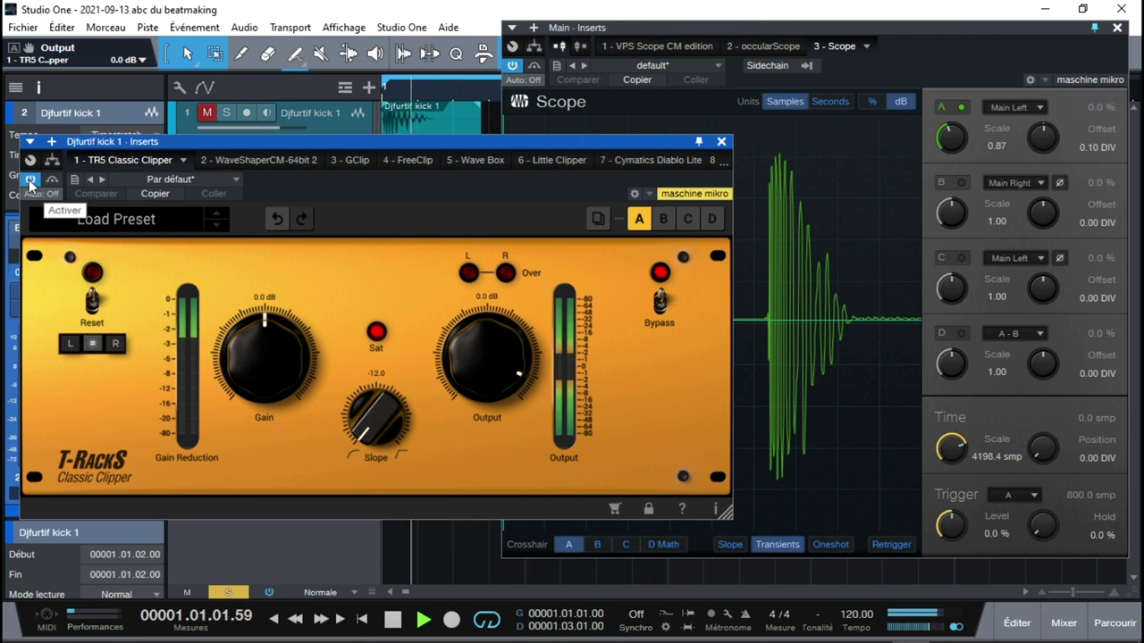
{"action": "left_click", "coordinate": [661, 304]}
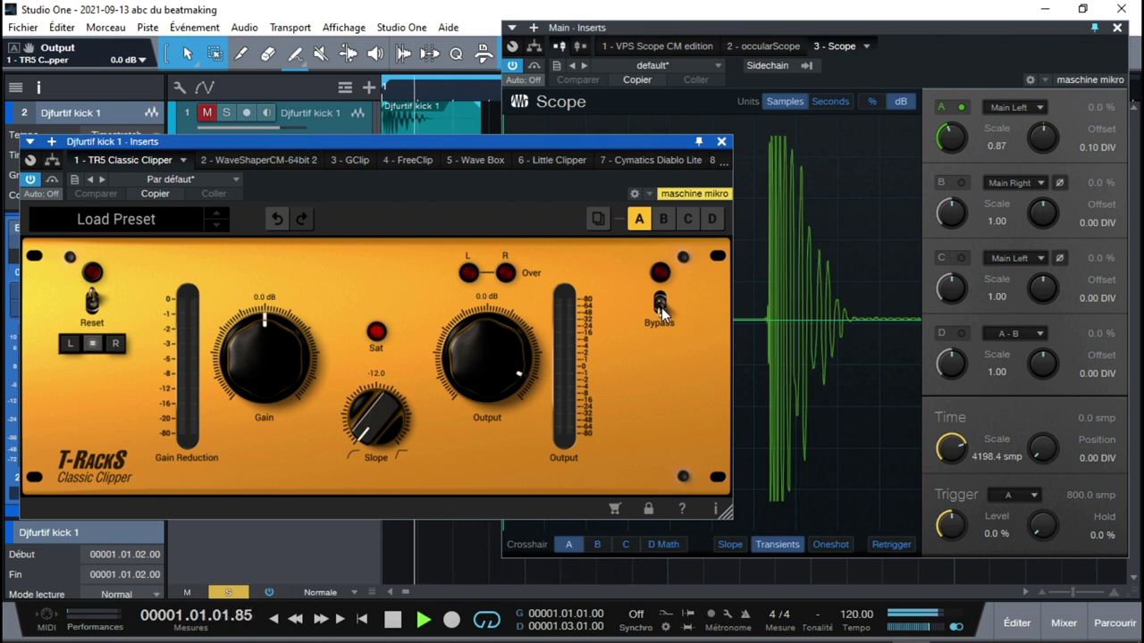
{"action": "key", "text": "space"}
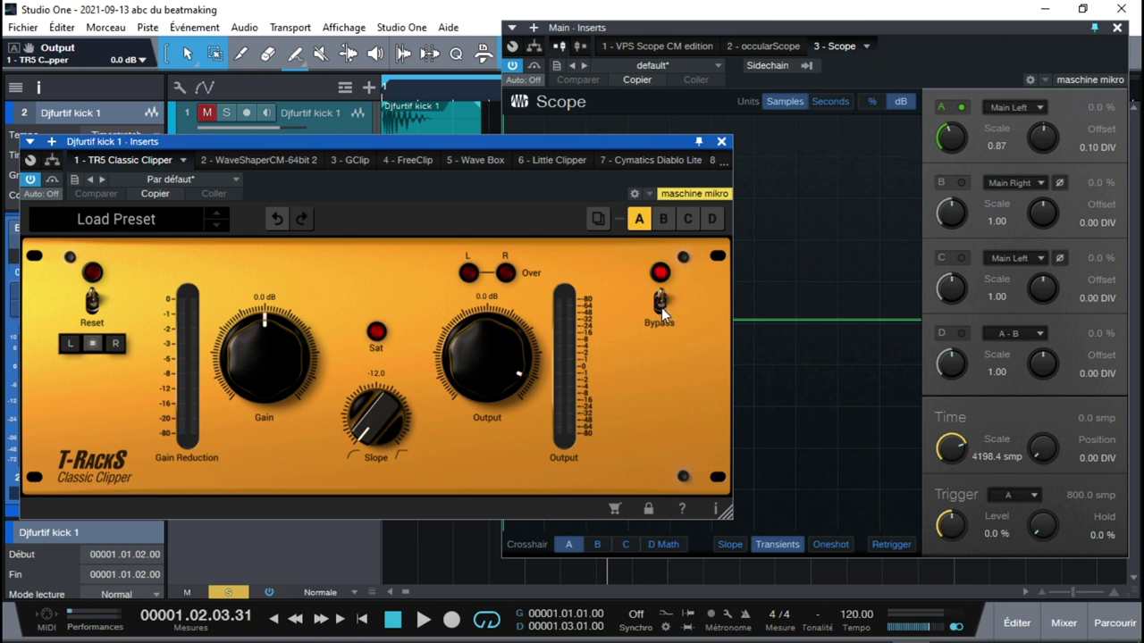
{"action": "key", "text": "space"}
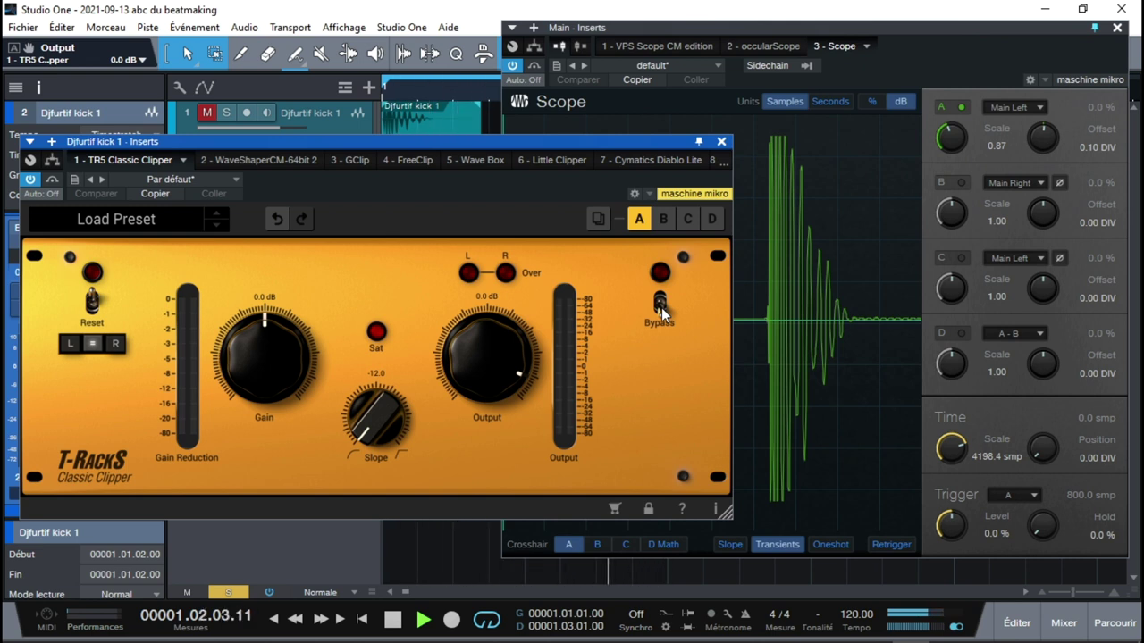
{"action": "left_click", "coordinate": [662, 308]}
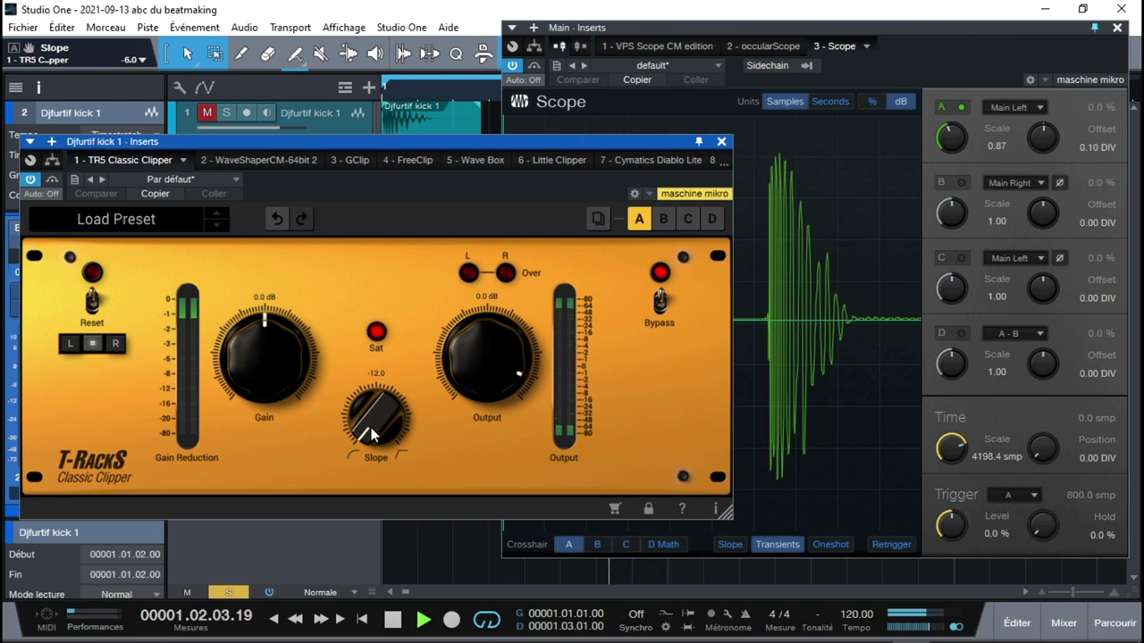
- Sweep the Classic Clipper's Slope between -12.0 and 0.0 to compare soft and hard clipping, ending at 0.0
{"action": "left_click_drag", "start_coordinate": [373, 435], "coordinate": [356, 216]}
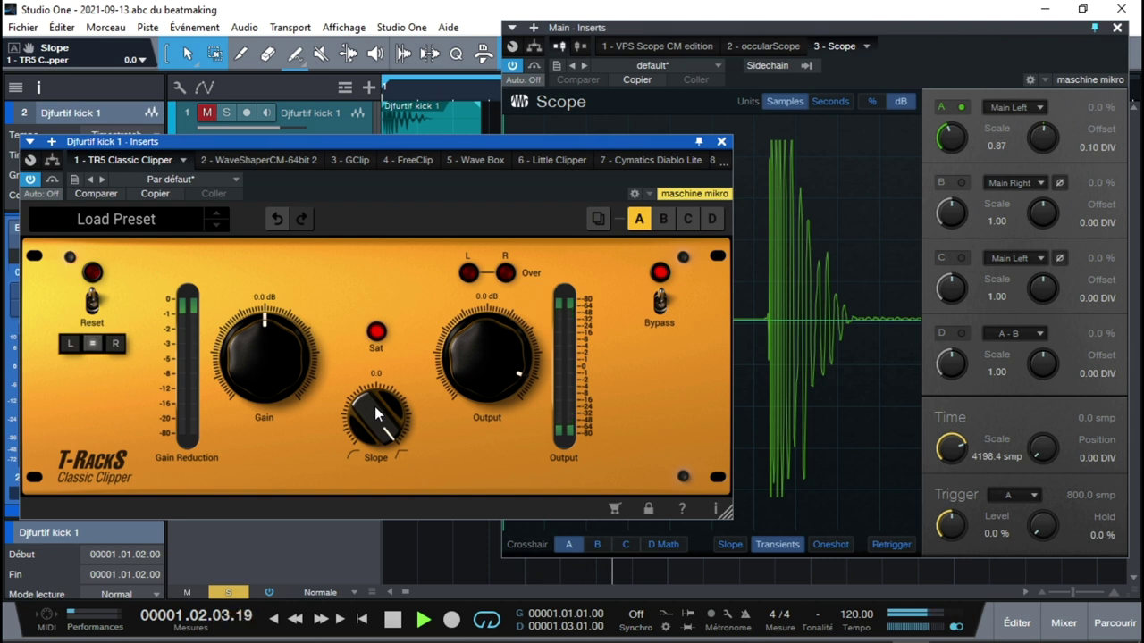
{"action": "left_click_drag", "start_coordinate": [374, 407], "coordinate": [386, 587]}
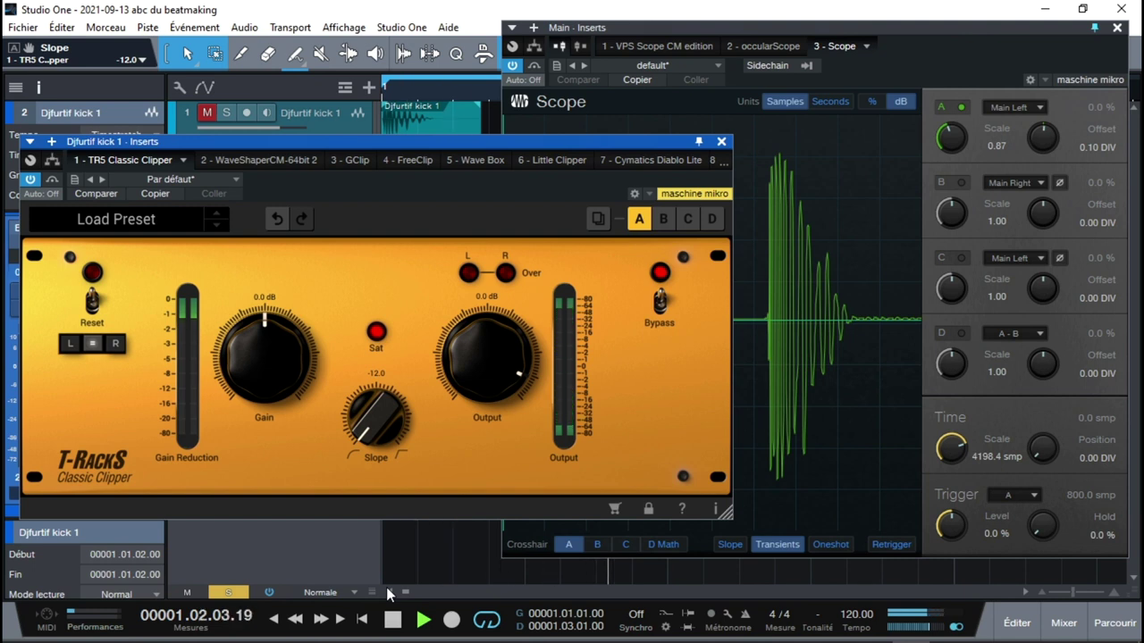
{"action": "left_click_drag", "start_coordinate": [386, 587], "coordinate": [384, 344]}
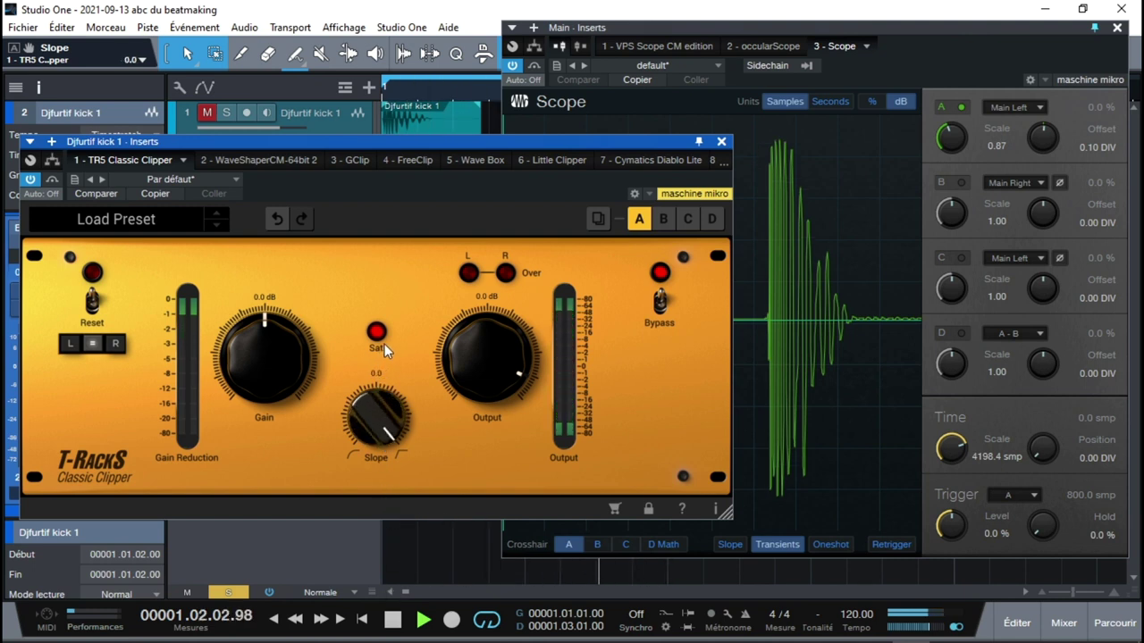
{"action": "key", "text": "space"}
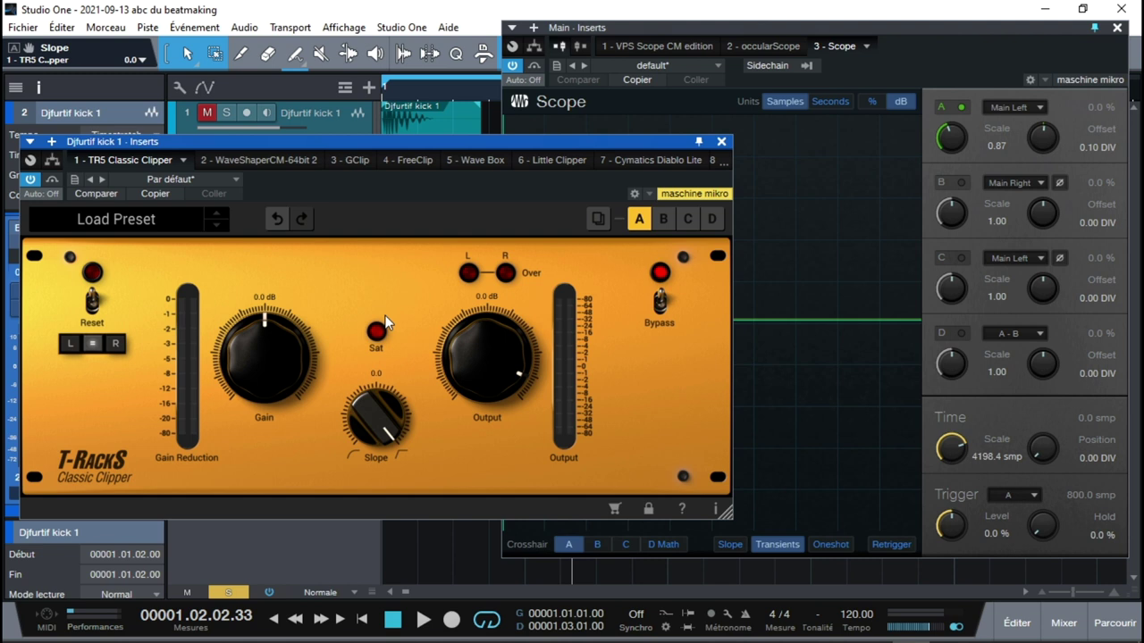
{"action": "left_click_drag", "start_coordinate": [374, 399], "coordinate": [369, 448]}
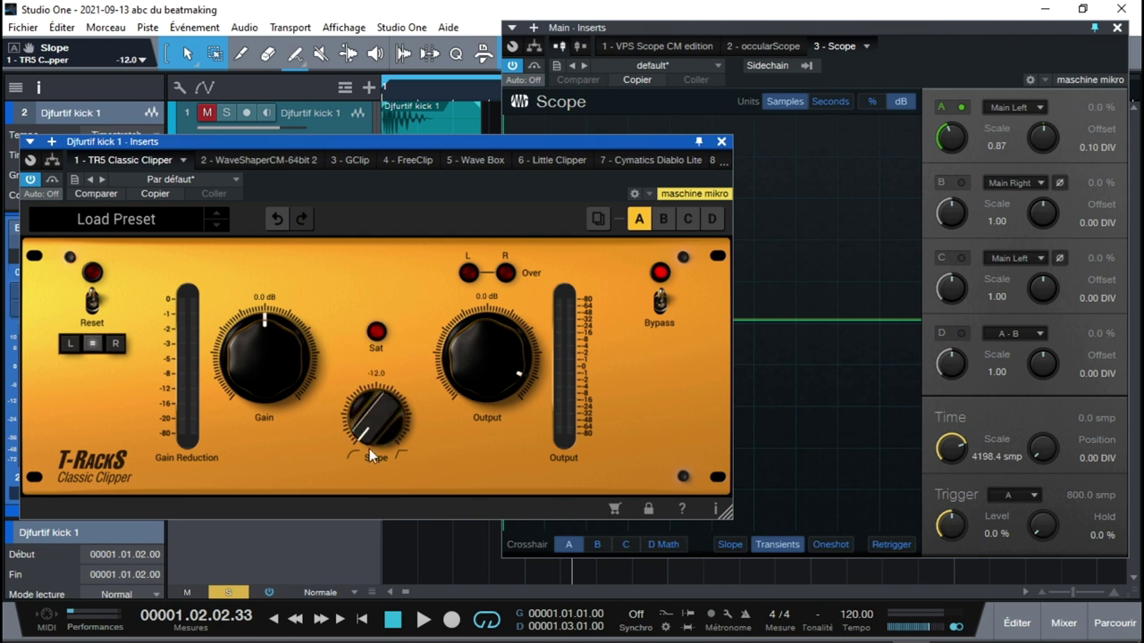
{"action": "left_click_drag", "start_coordinate": [355, 426], "coordinate": [344, 244]}
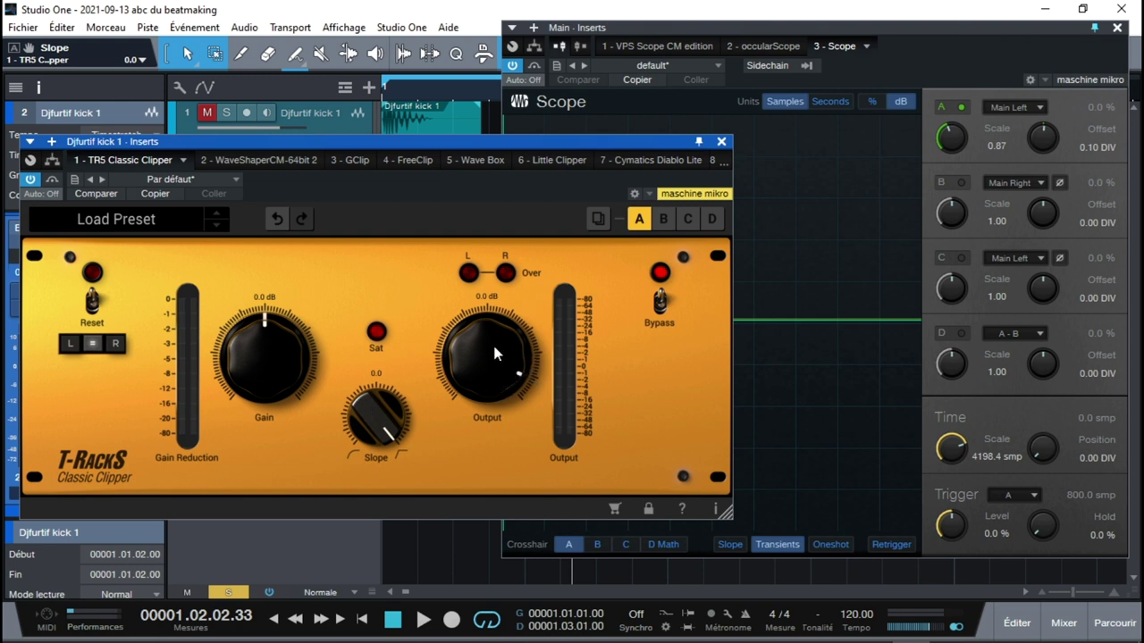
- Set the Classic Clipper's Output to -1.0 dB
{"action": "left_click", "coordinate": [483, 298]}
{"action": "type", "text": "-1"}
{"action": "key", "text": "Return"}
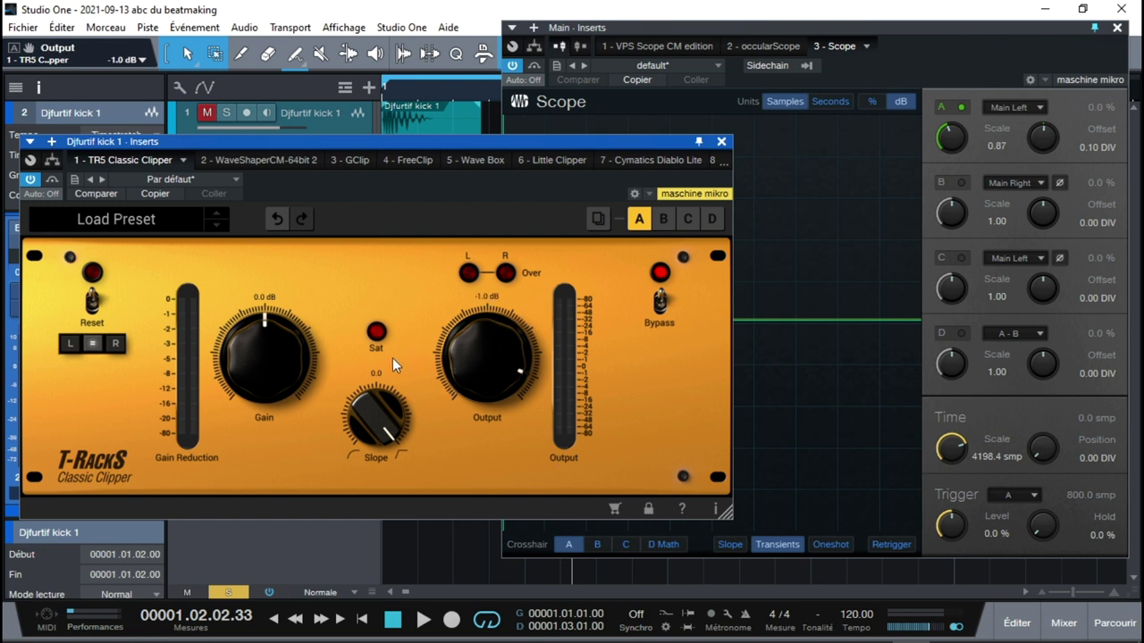
- Compare the kick's peaks on the Scope with Slope at -12.0 and 0.0, leave it at 0.0, and close the clipper
{"action": "left_click_drag", "start_coordinate": [373, 427], "coordinate": [378, 545]}
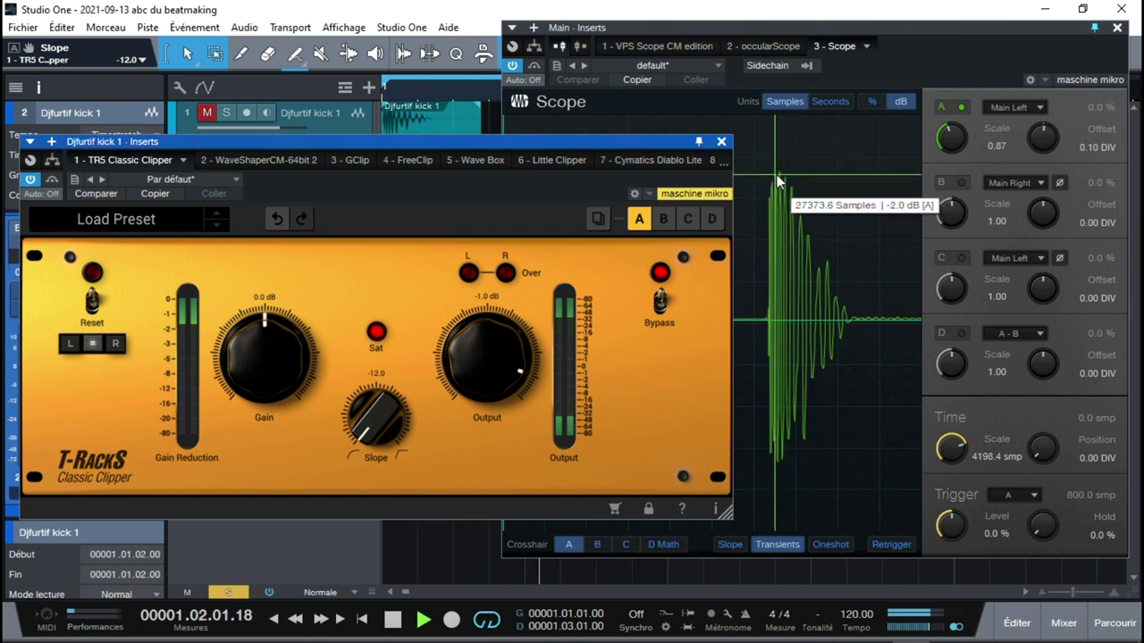
{"action": "left_click_drag", "start_coordinate": [360, 427], "coordinate": [347, 328]}
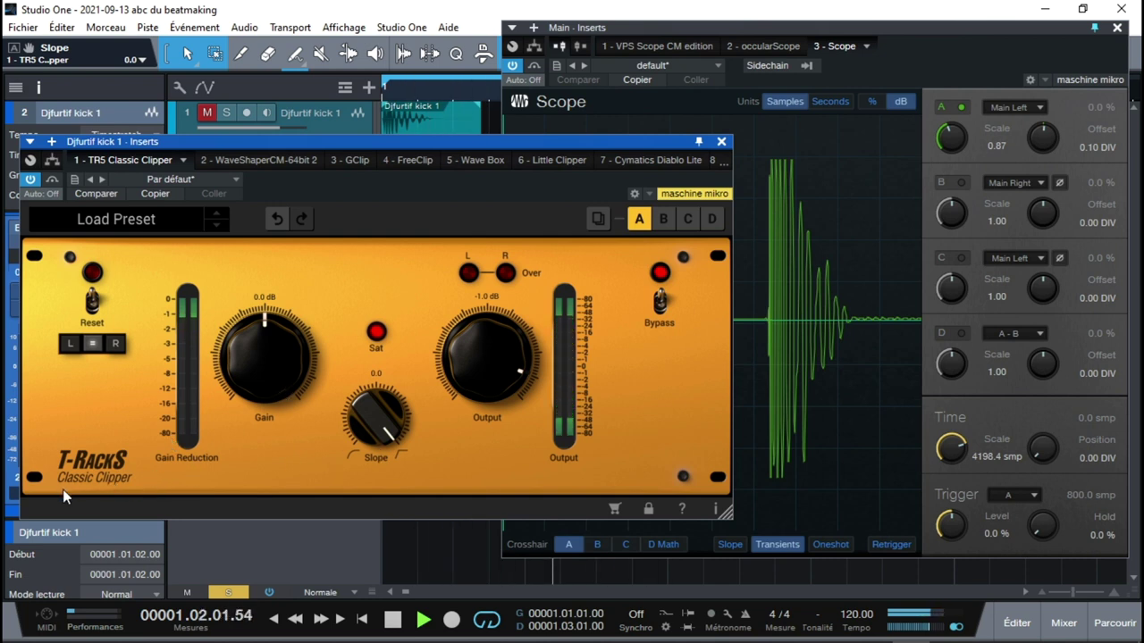
{"action": "key", "text": "space"}
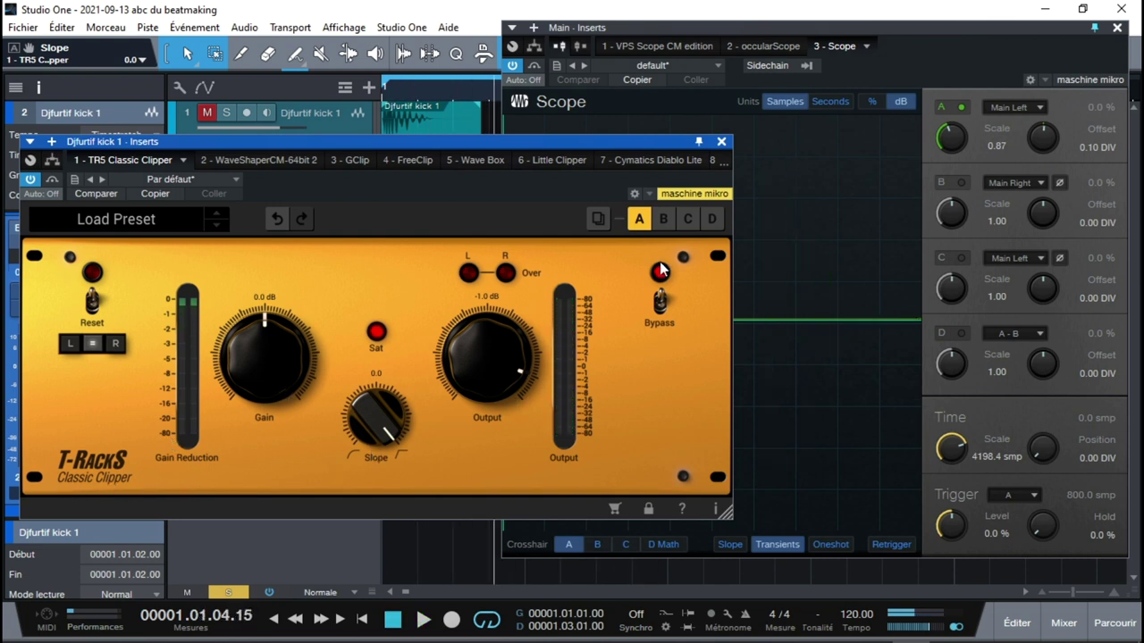
{"action": "left_click", "coordinate": [721, 145]}
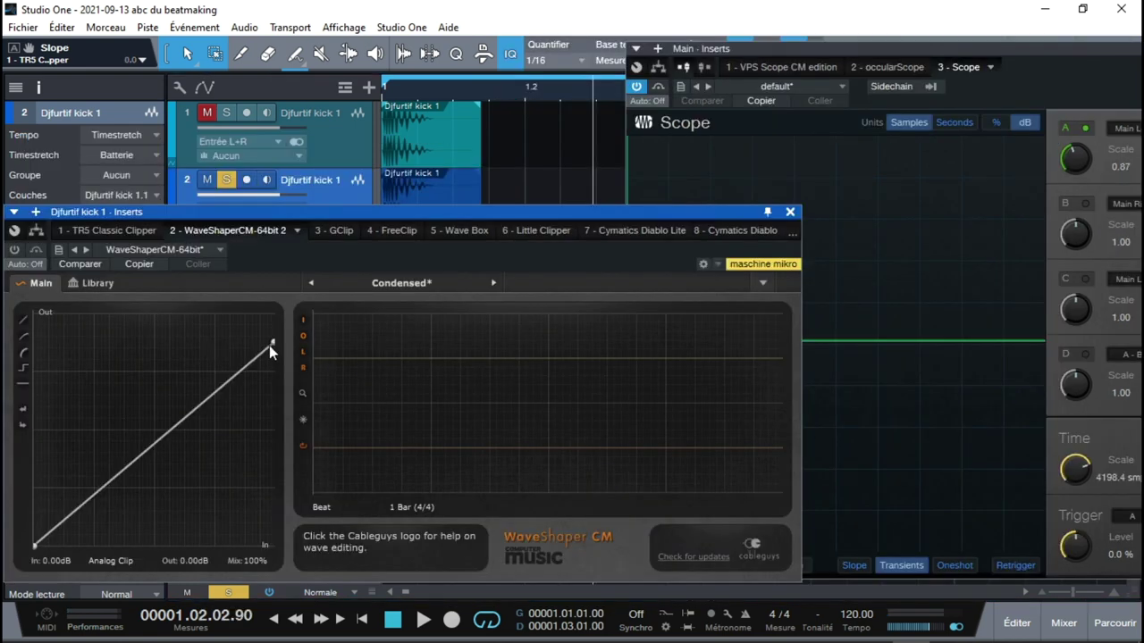
- Raise the end point of WaveShaper CM's transfer curve to maximum output and set its clipping mode to No Clipping
{"action": "left_click_drag", "start_coordinate": [270, 342], "coordinate": [274, 314]}
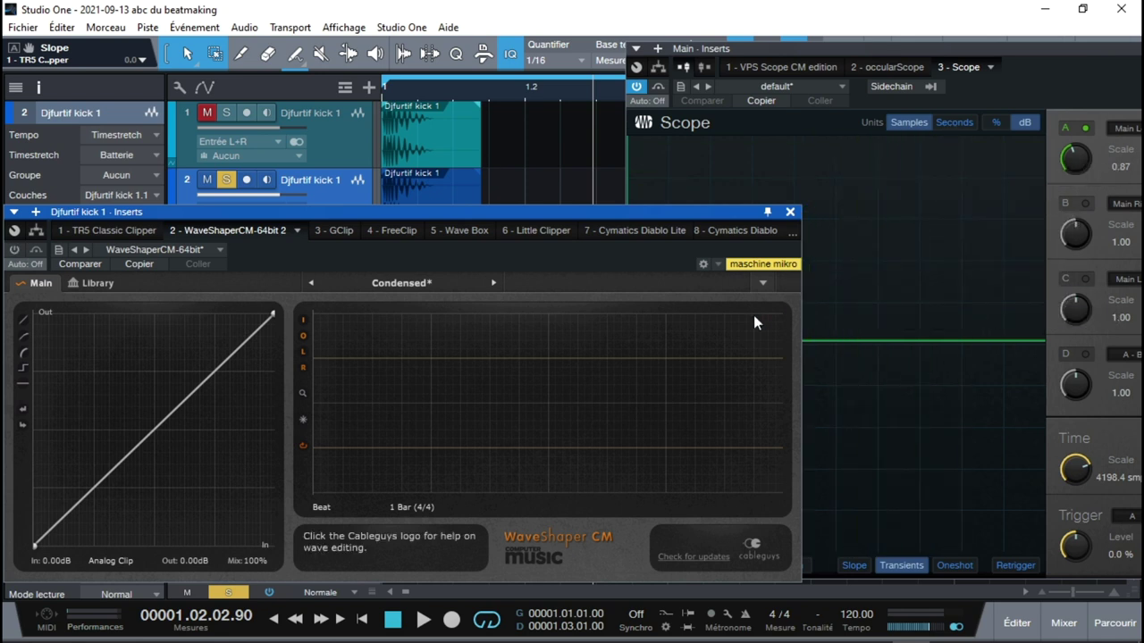
{"action": "left_click", "coordinate": [143, 559]}
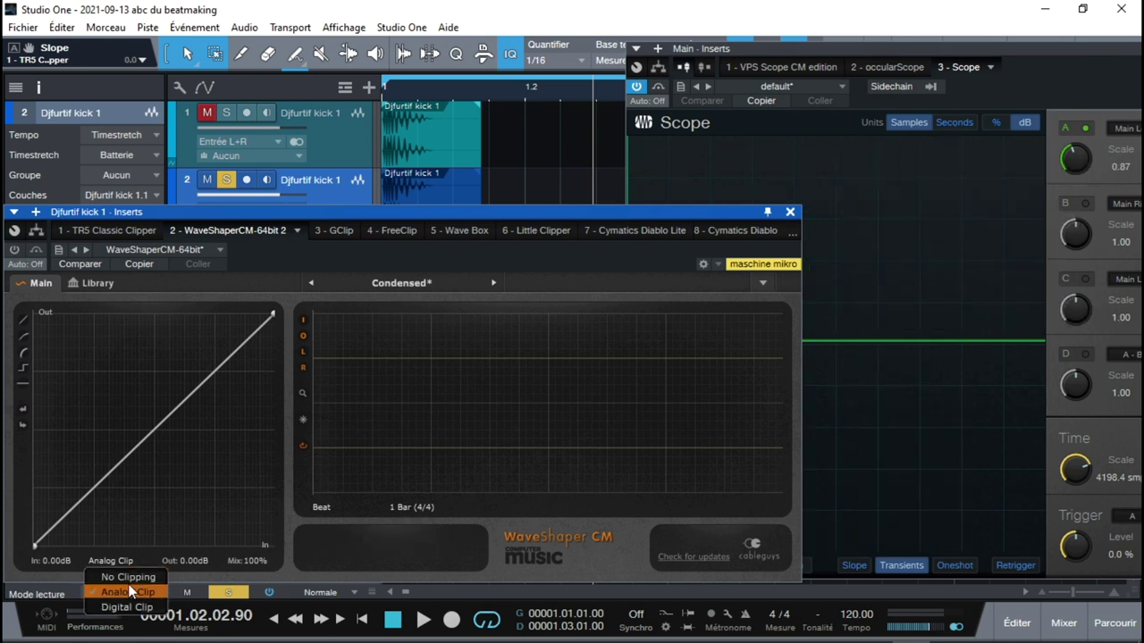
{"action": "left_click", "coordinate": [128, 577]}
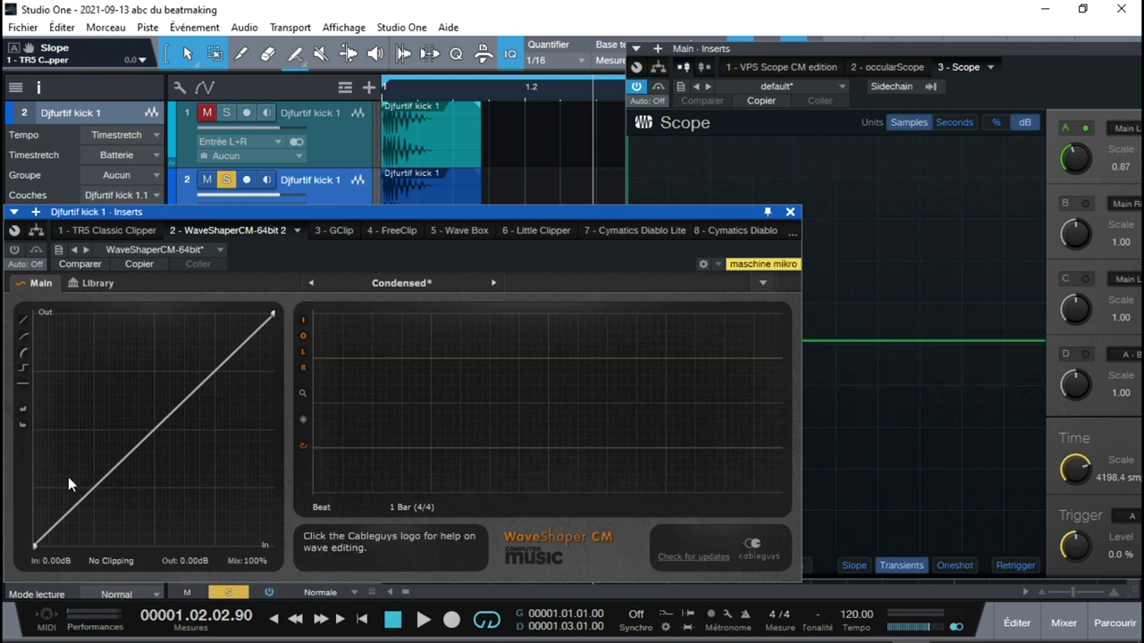
- Enable WaveShaper CM while the kick plays and set its clipping mode to Analog Clip
{"action": "left_click", "coordinate": [113, 562]}
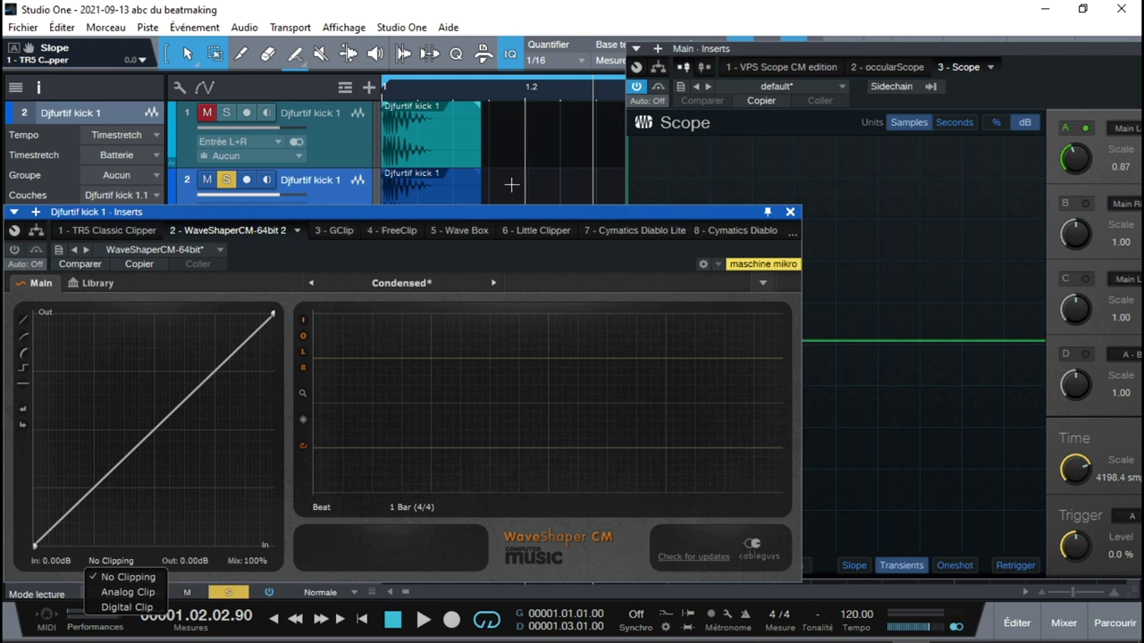
{"action": "left_click", "coordinate": [519, 158]}
{"action": "key", "text": "space"}
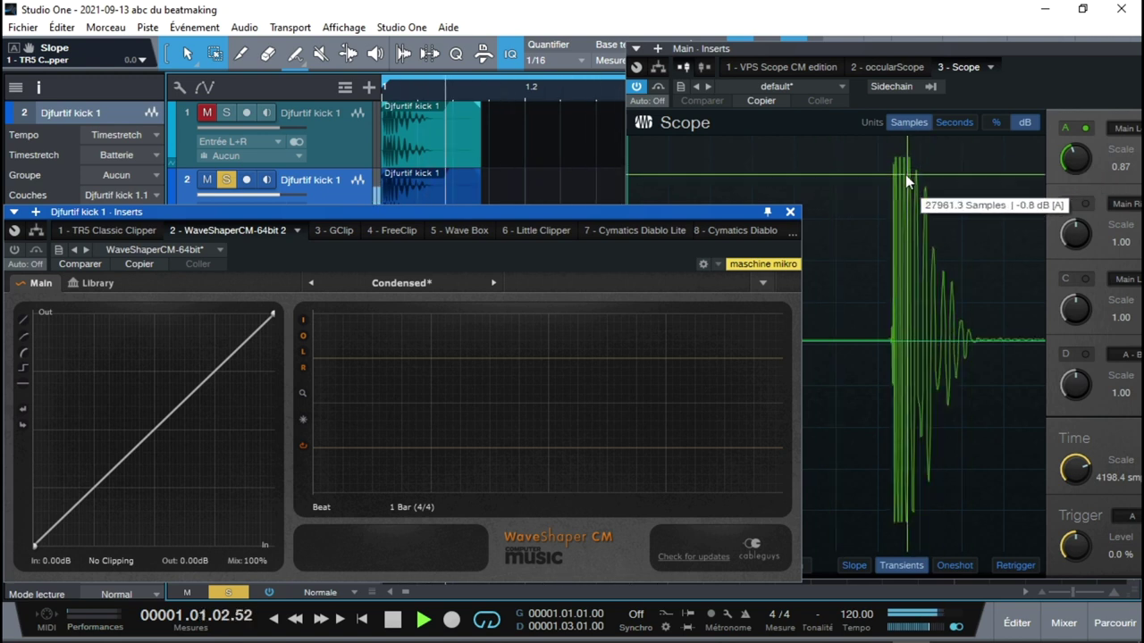
{"action": "left_click", "coordinate": [13, 251]}
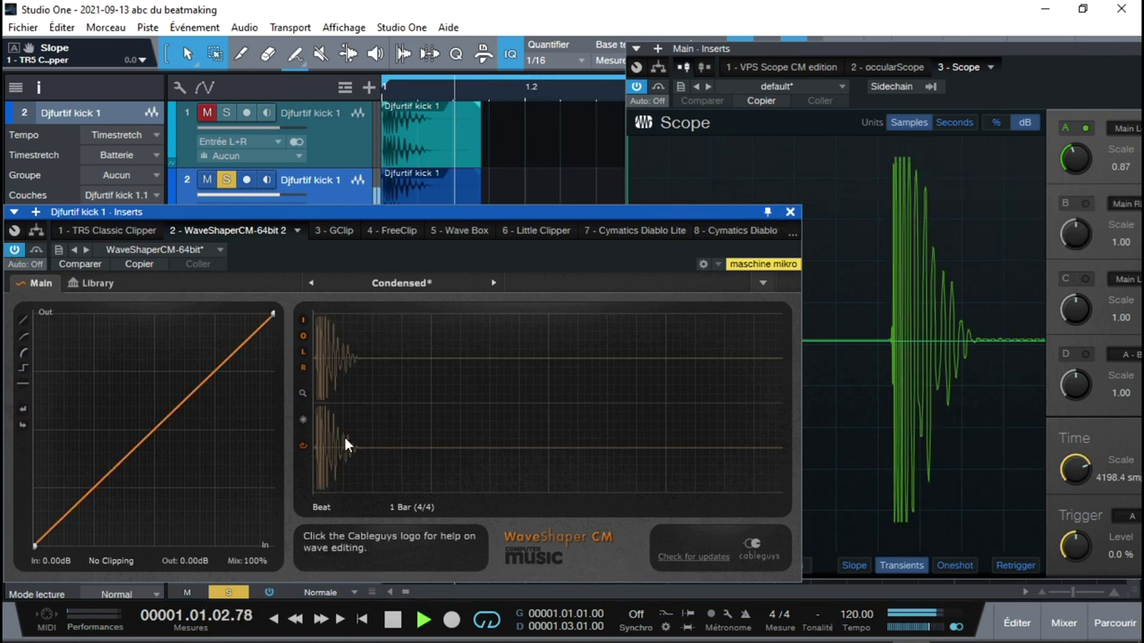
{"action": "left_click", "coordinate": [143, 560]}
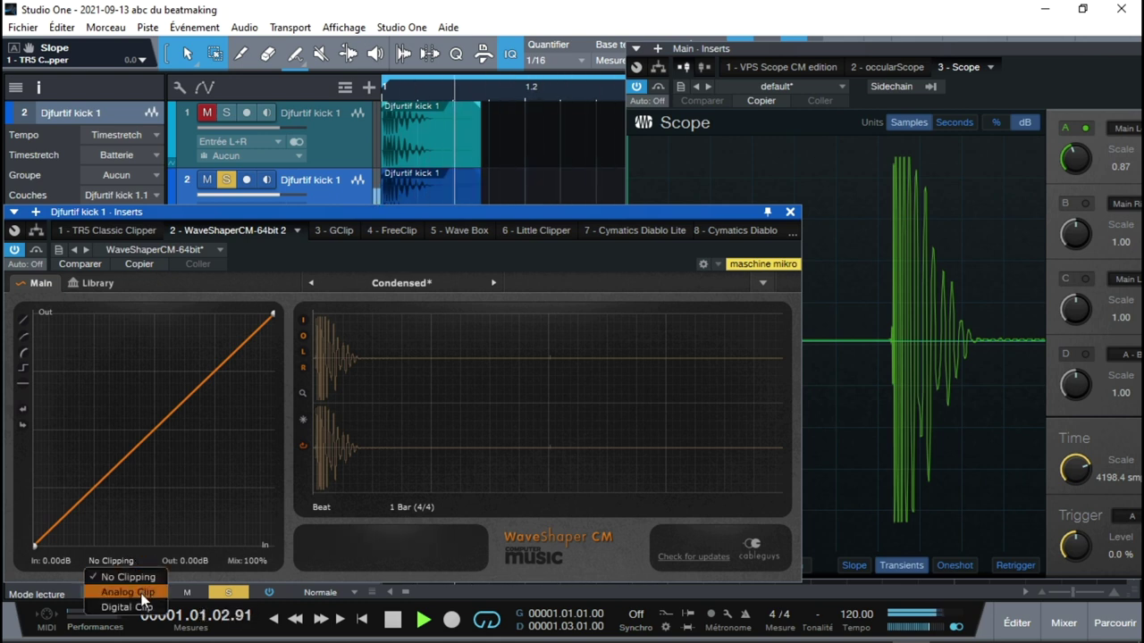
{"action": "left_click", "coordinate": [141, 593]}
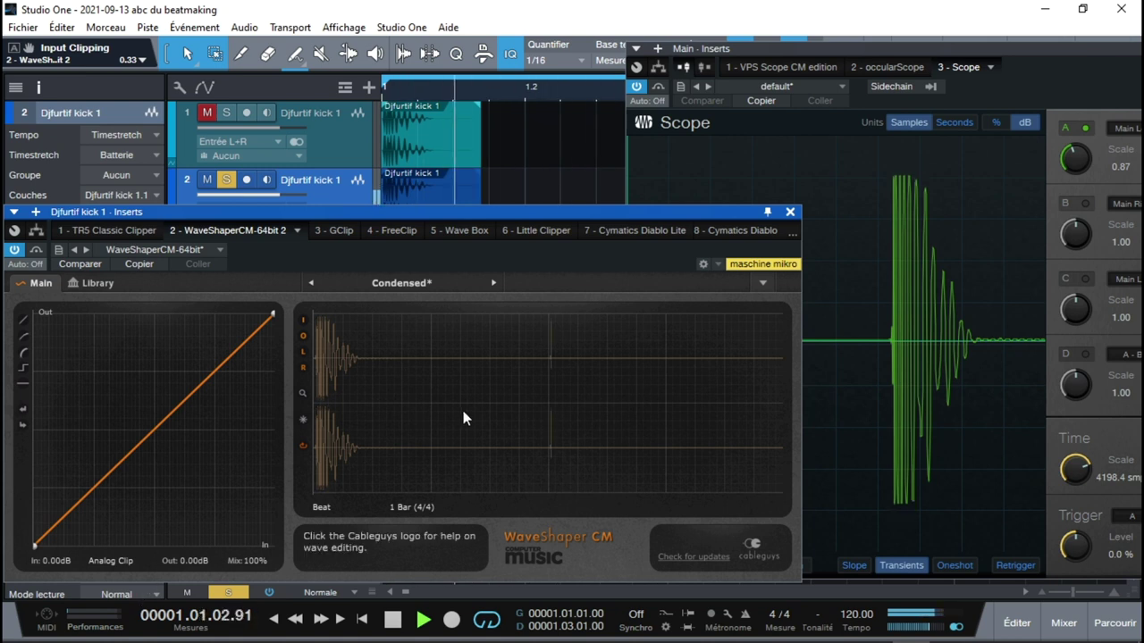